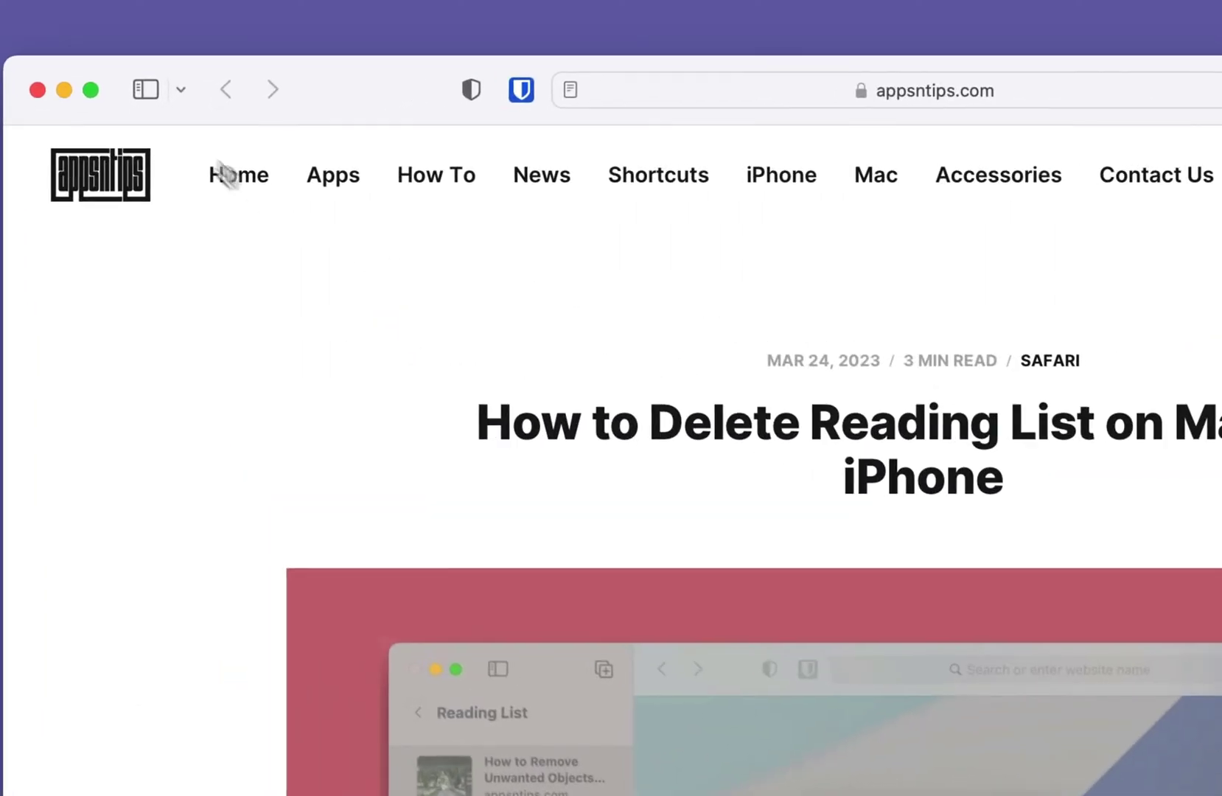
# Step: Show the sidebar's Reading List with its five saved articles
pyautogui.click(146, 90)
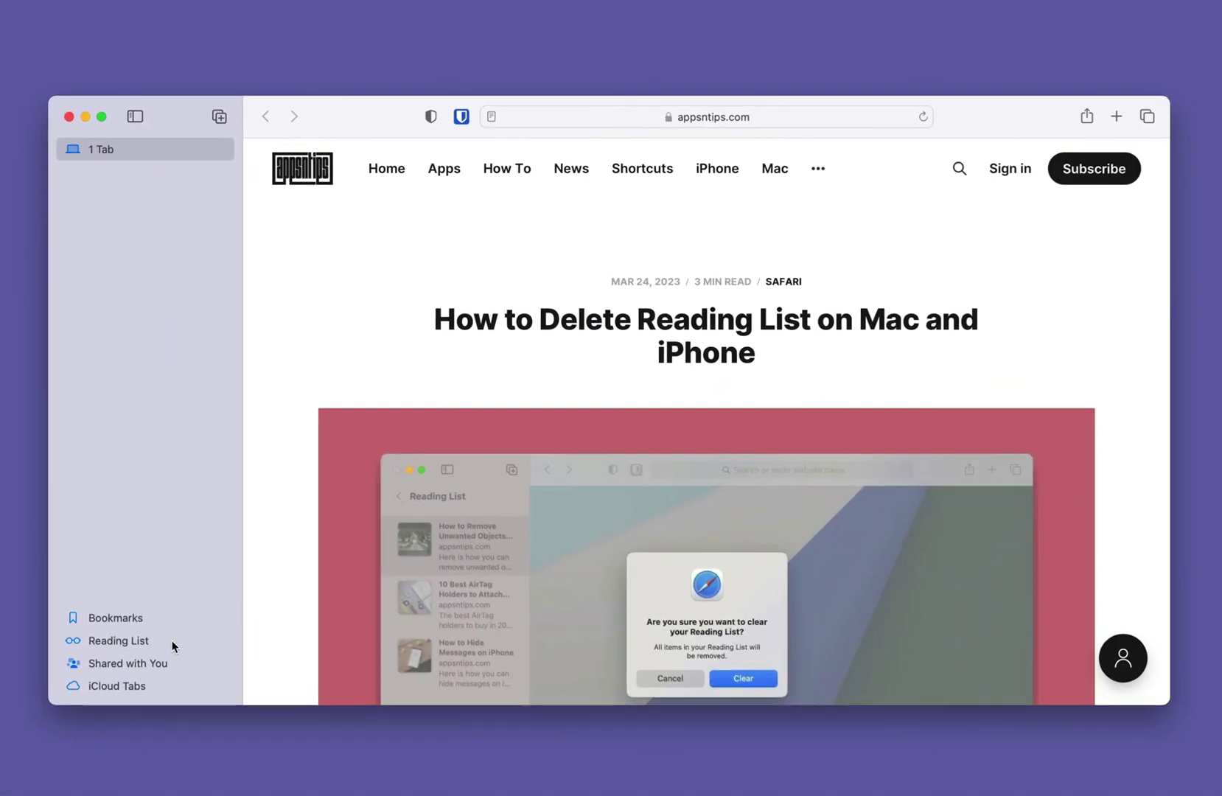
pyautogui.click(174, 644)
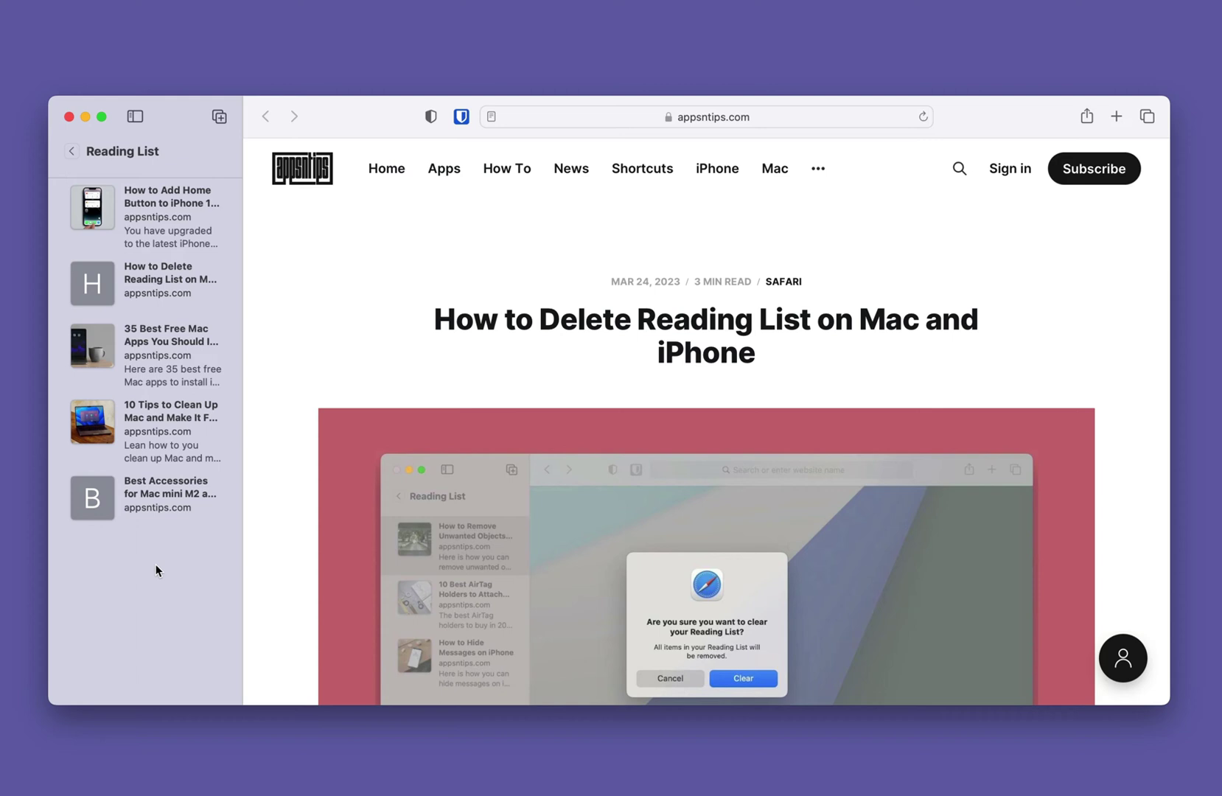
# Step: Remove the 'Best Accessories for Mac mini' article, leaving four in the Reading List
pyautogui.rightClick(152, 481)
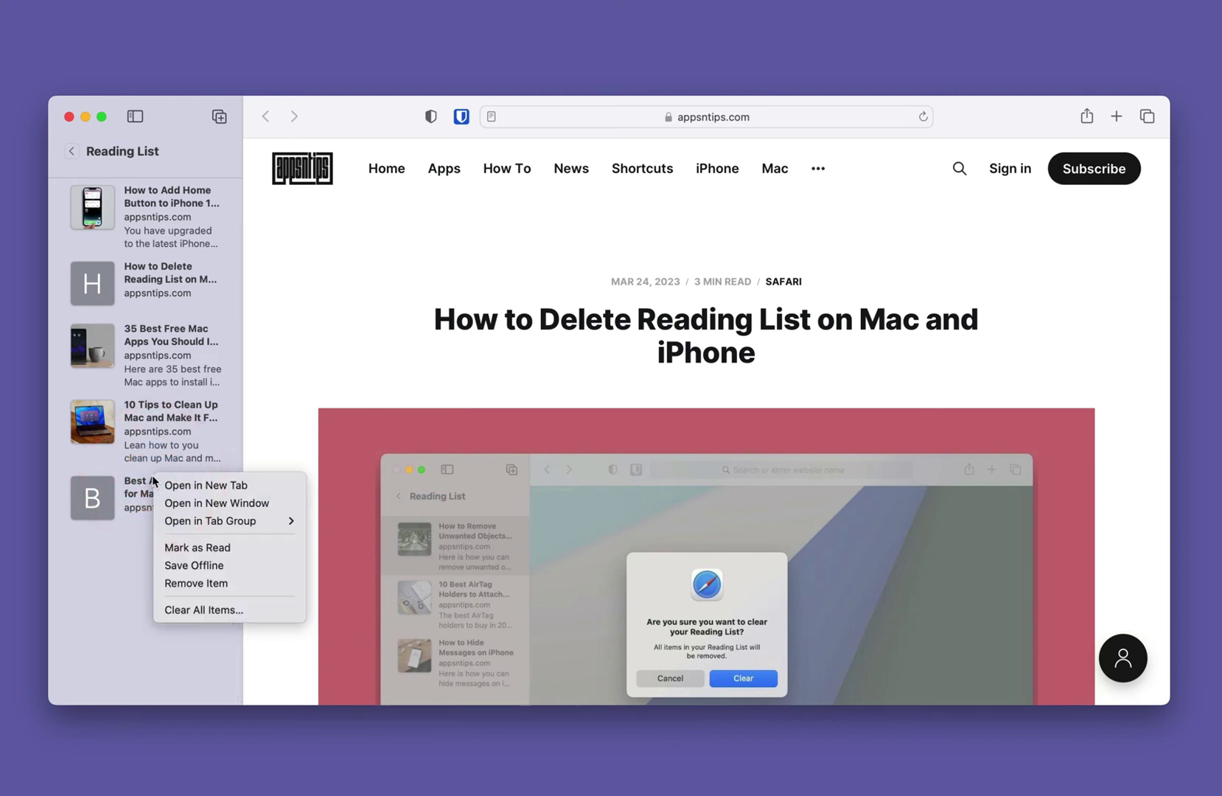
pyautogui.click(186, 583)
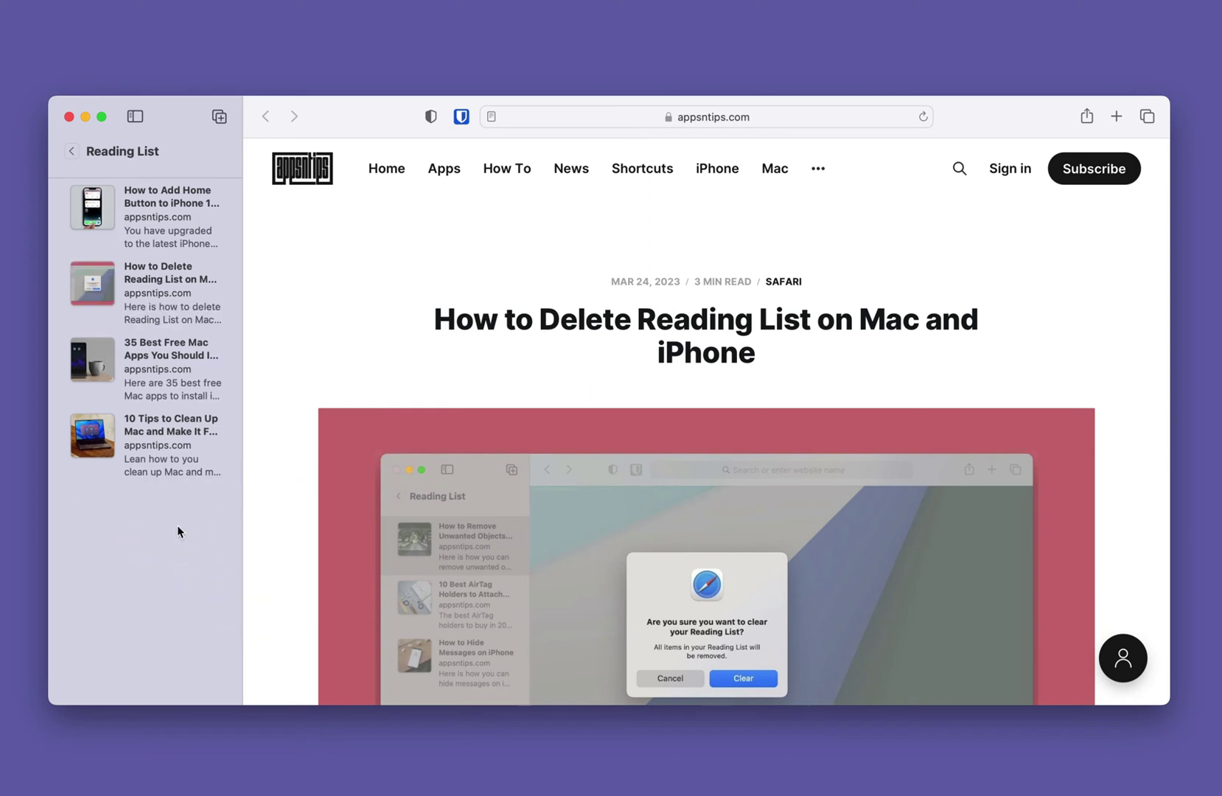
# Step: Clear all remaining items and confirm, leaving the Reading List empty
pyautogui.rightClick(178, 532)
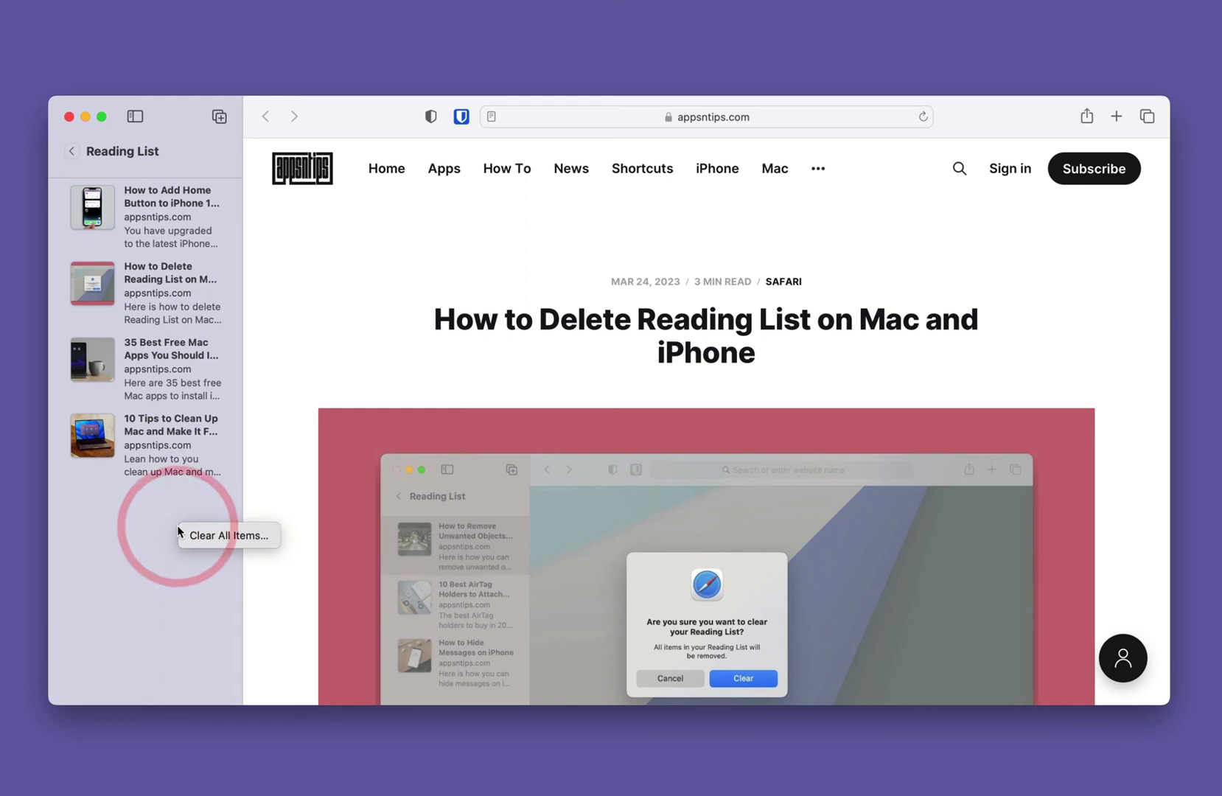
pyautogui.click(192, 533)
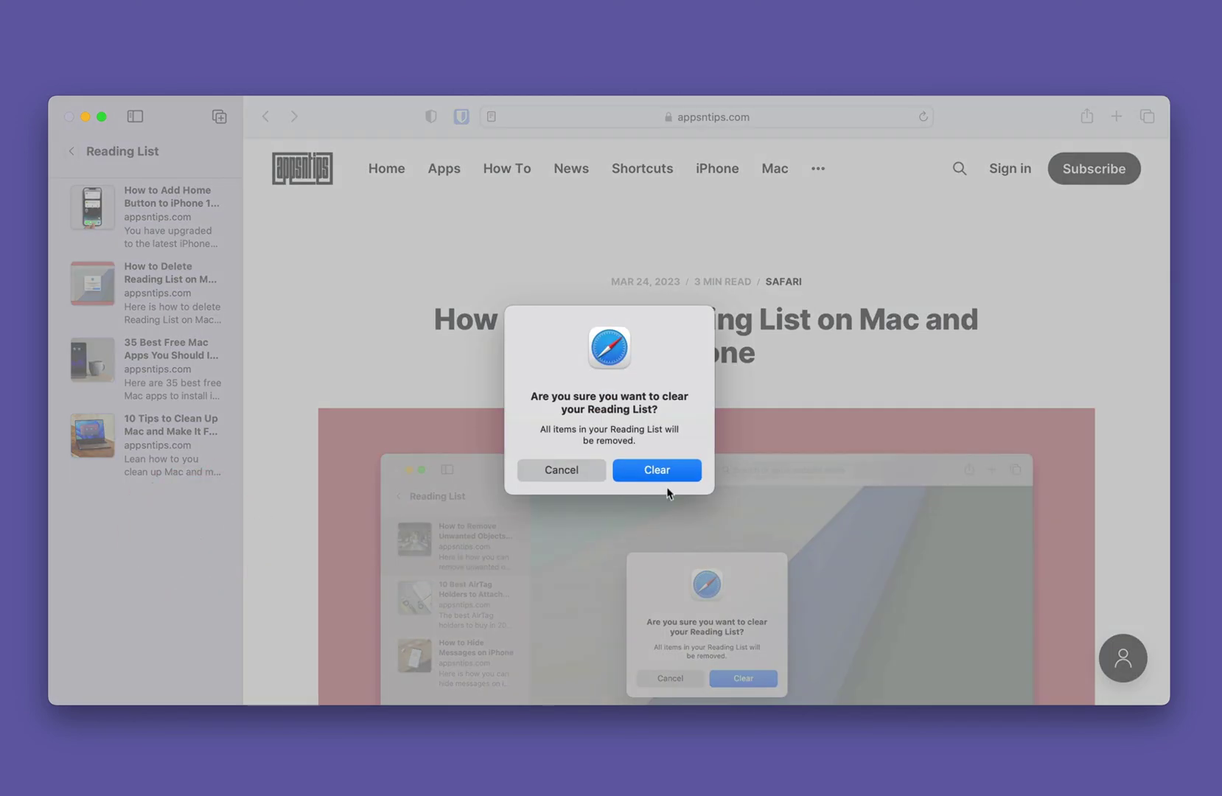
pyautogui.click(662, 475)
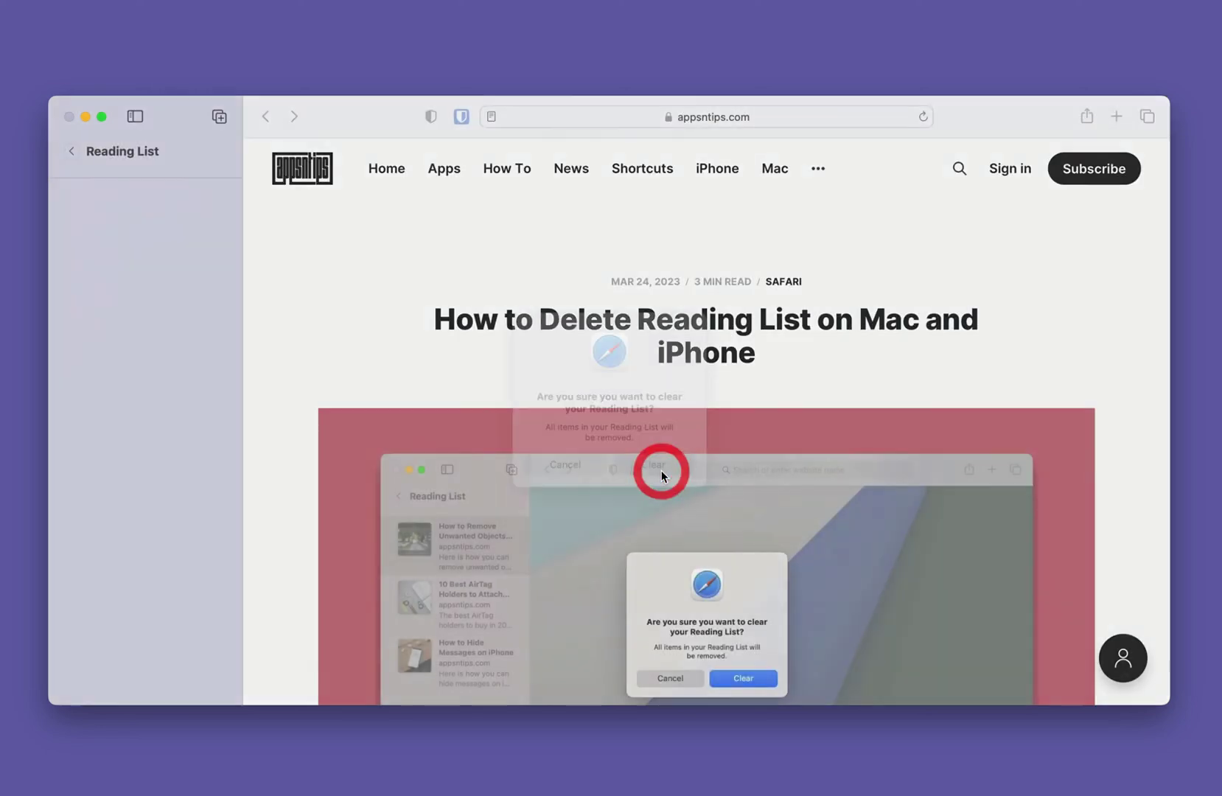